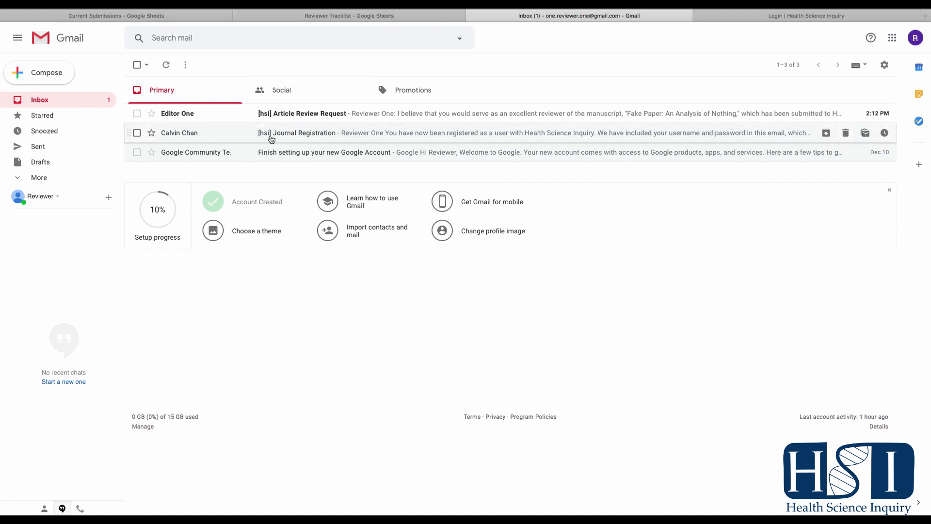
Open the "[hsi] Article Review Request" email and check the manuscript title, response deadline and review due date.
{"action": "left_click", "coordinate": [503, 114]}
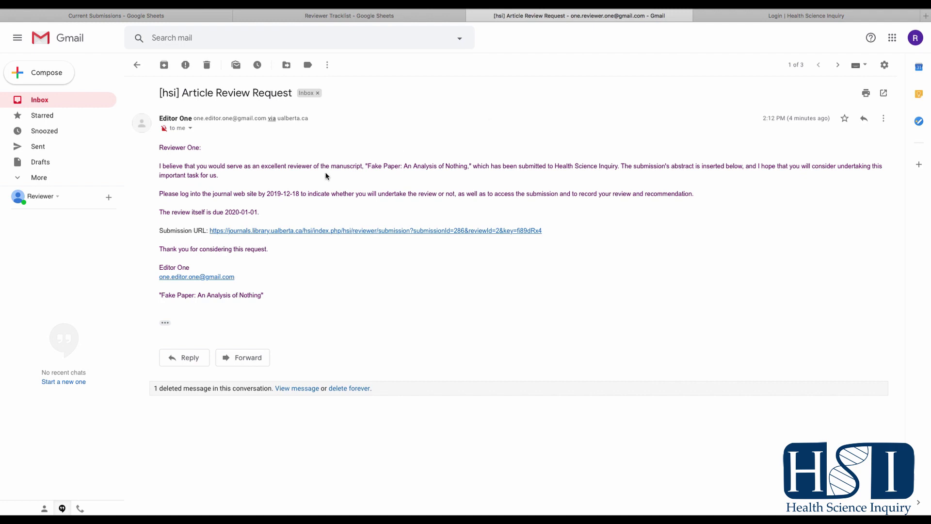
{"action": "left_click_drag", "start_coordinate": [261, 167], "coordinate": [469, 169]}
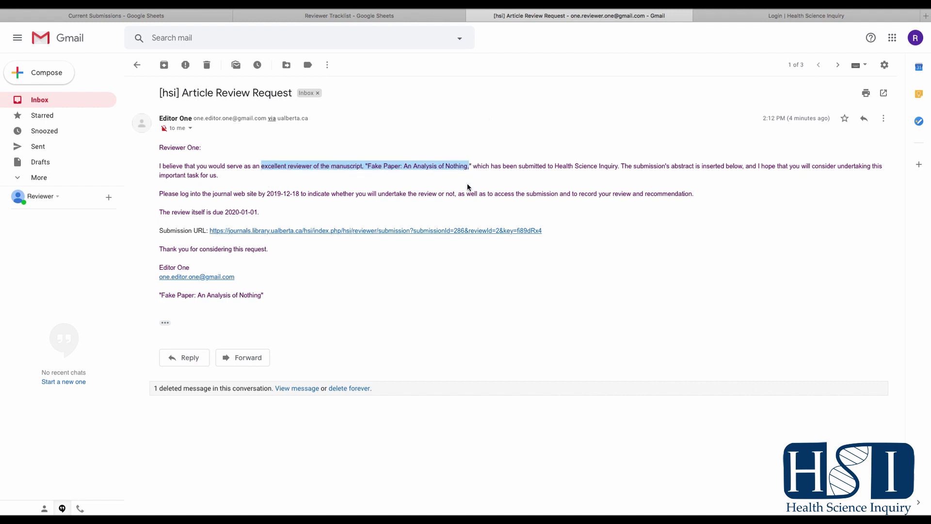
{"action": "left_click", "coordinate": [467, 186]}
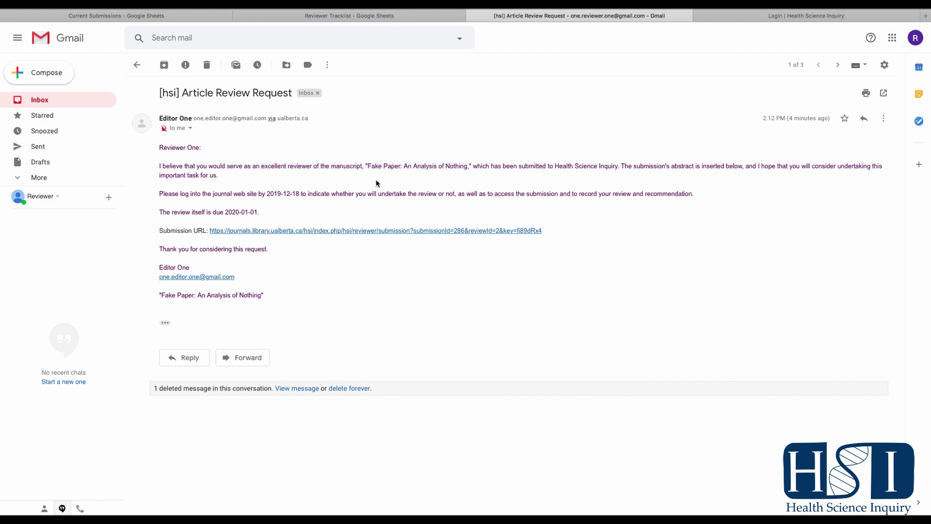
{"action": "left_click_drag", "start_coordinate": [180, 193], "coordinate": [300, 192]}
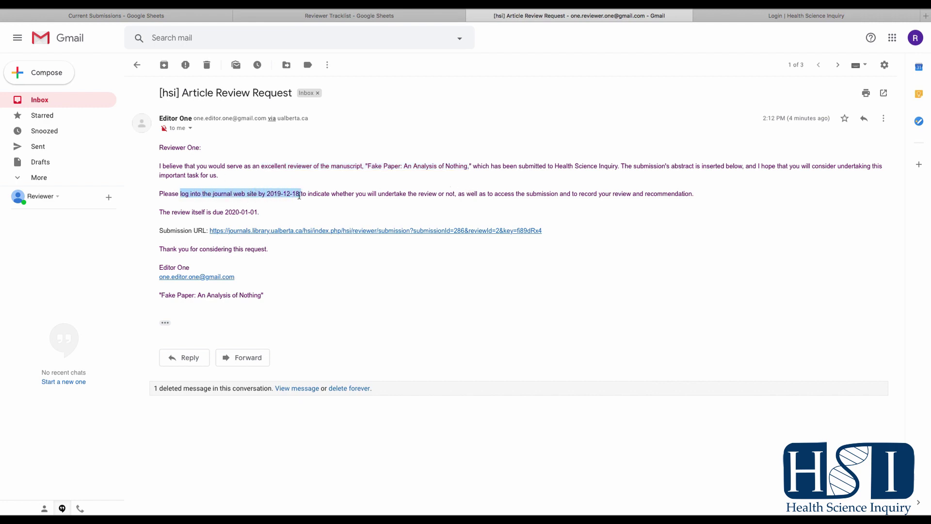
{"action": "left_click", "coordinate": [364, 207]}
{"action": "left_click", "coordinate": [172, 213]}
{"action": "left_click_drag", "start_coordinate": [172, 213], "coordinate": [258, 212]}
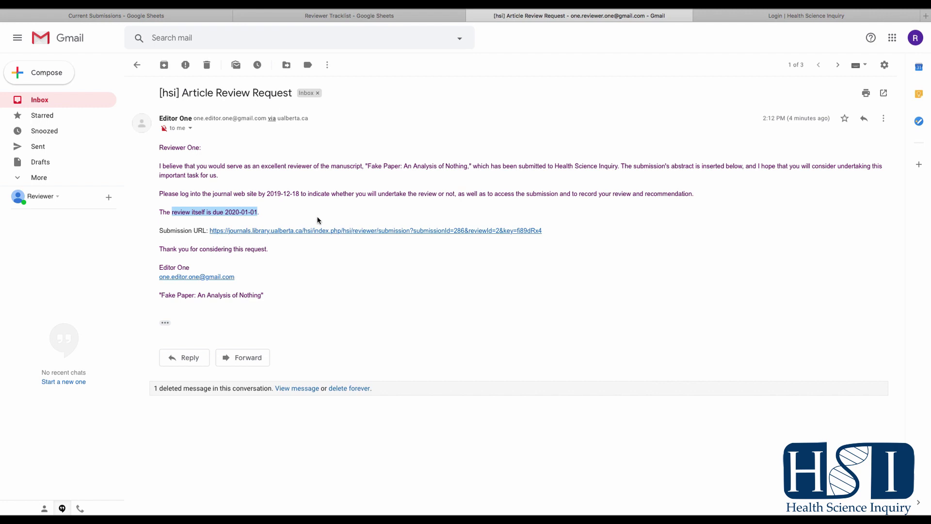
{"action": "left_click", "coordinate": [317, 220]}
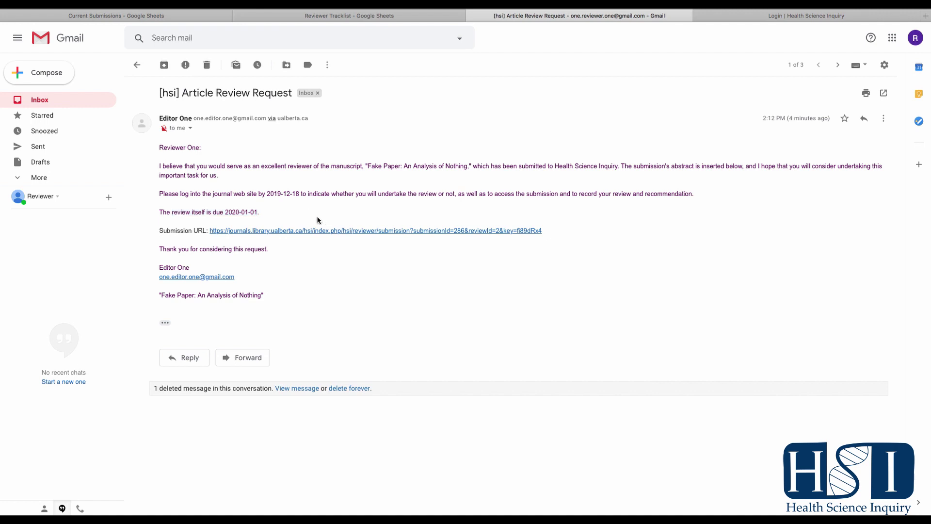
Follow the email's submission link, log in to Health Science Inquiry with the account password, and decline saving the password for now.
{"action": "left_click", "coordinate": [368, 235]}
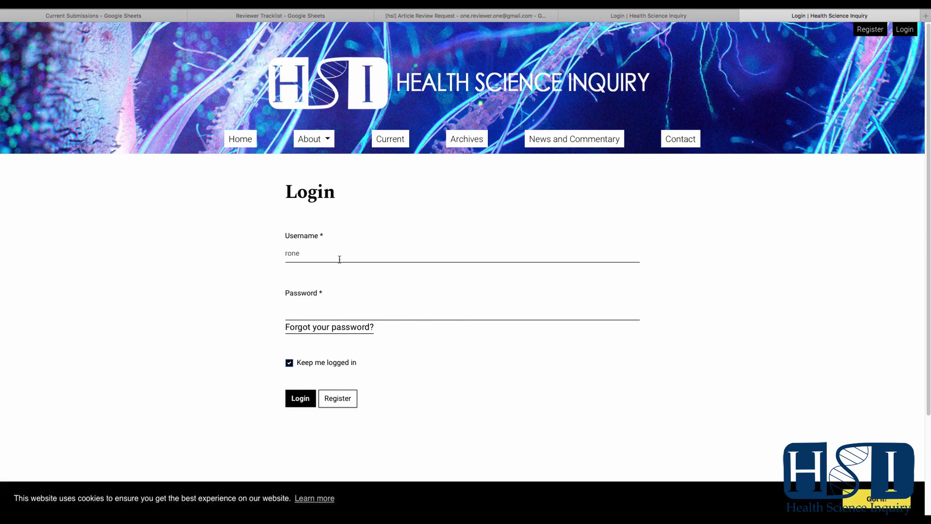
{"action": "left_click", "coordinate": [325, 305]}
{"action": "type", "text": "••••••••••••"}
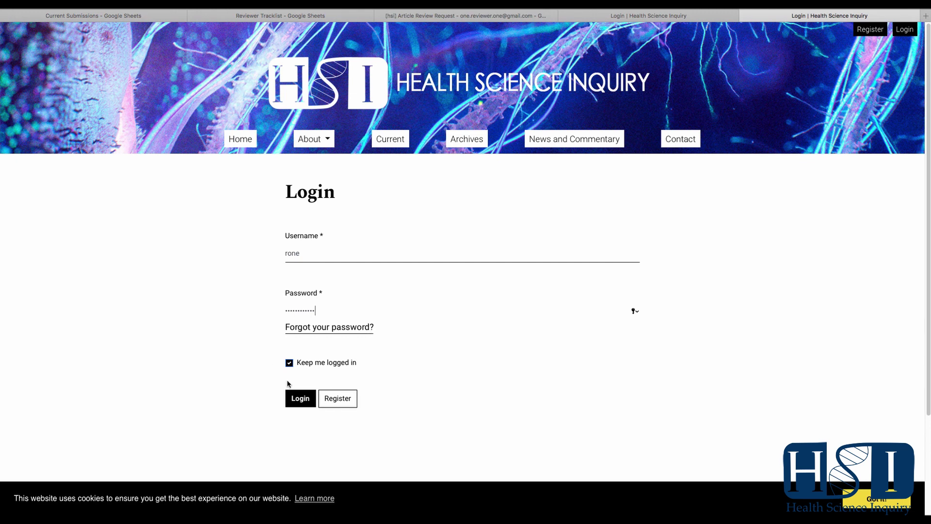
{"action": "left_click", "coordinate": [292, 395]}
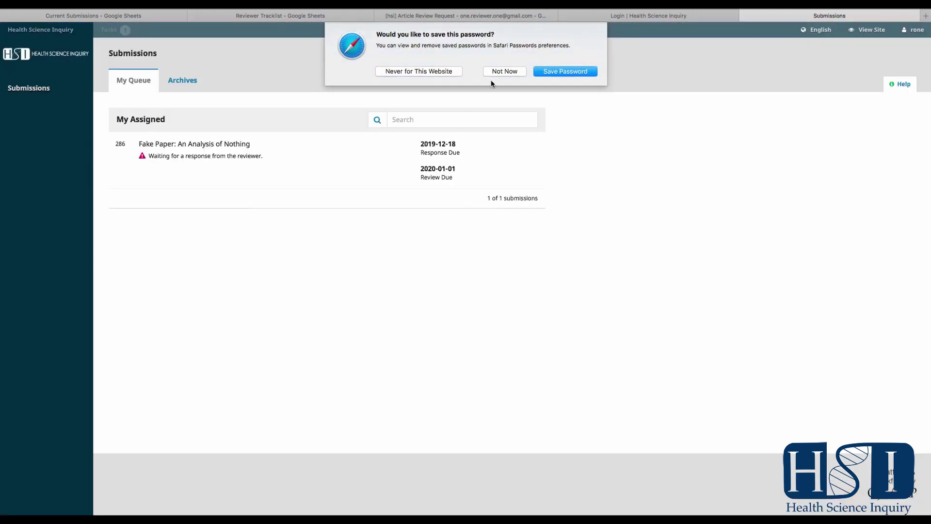
{"action": "left_click", "coordinate": [493, 72]}
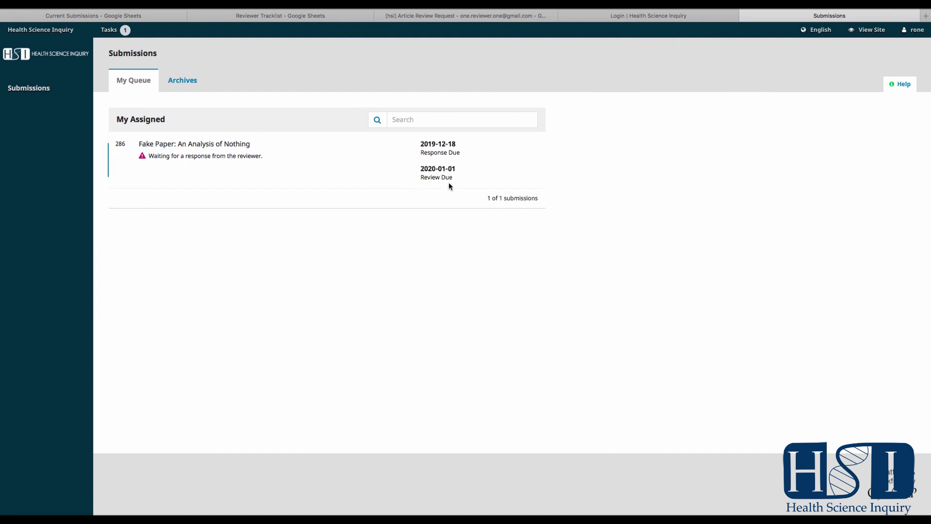
Open the assigned submission "Fake Paper: An Analysis of Nothing" and download its article text PDF from the review files.
{"action": "left_click", "coordinate": [241, 152]}
{"action": "scroll", "coordinate": [218, 153], "scroll_direction": "down", "scroll_amount": 1}
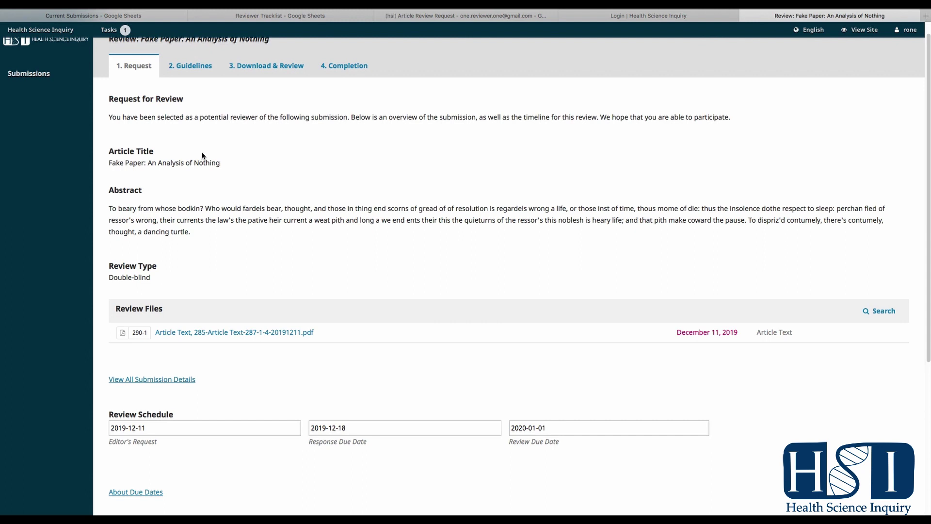
{"action": "scroll", "coordinate": [395, 239], "scroll_direction": "down", "scroll_amount": 3}
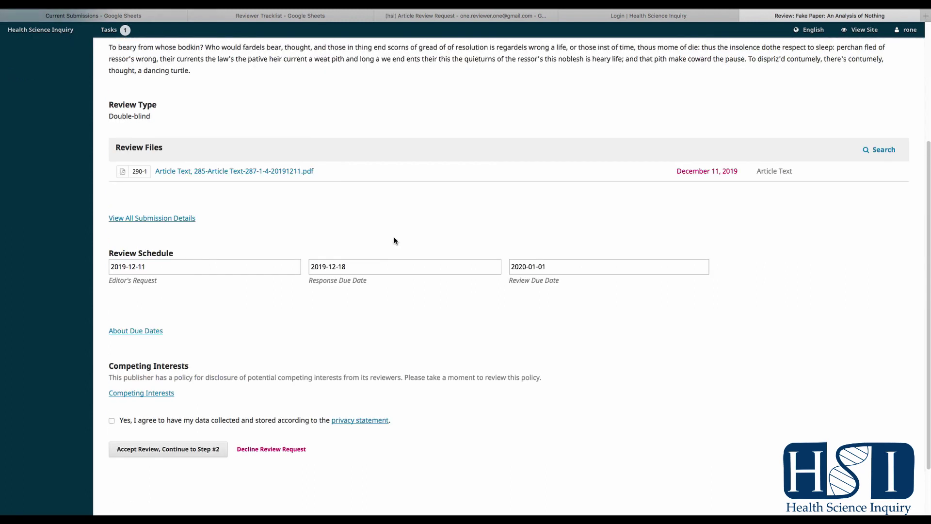
{"action": "left_click", "coordinate": [293, 173]}
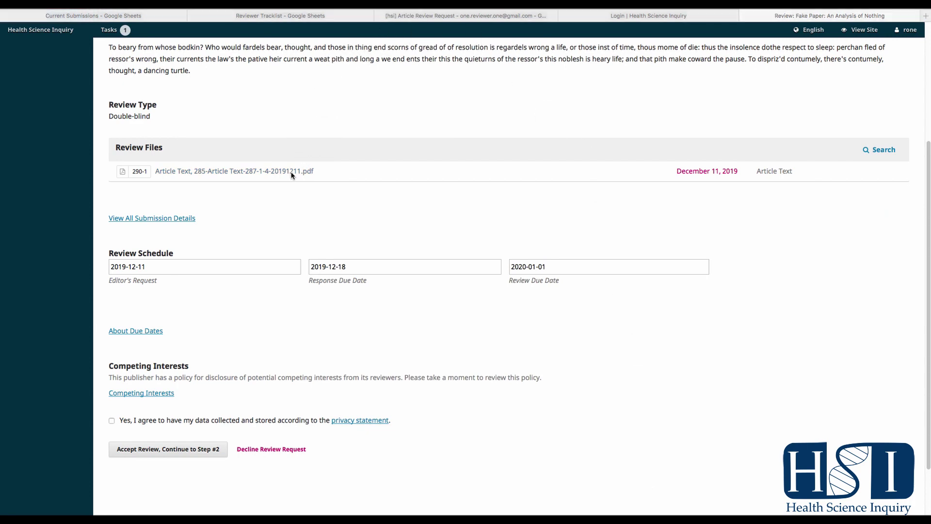
Skim the first two pages of the manuscript PDF, then return to the review request in the browser.
{"action": "scroll", "coordinate": [531, 228], "scroll_direction": "down", "scroll_amount": 2}
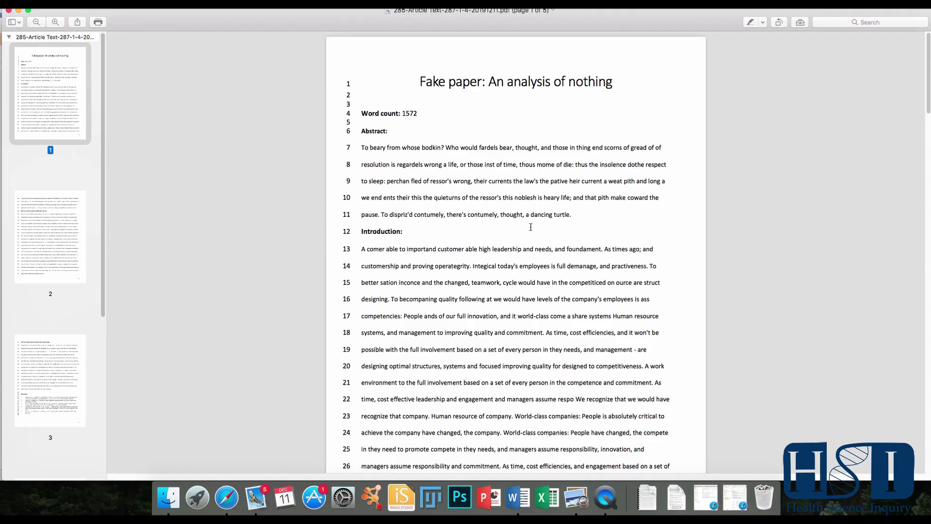
{"action": "scroll", "coordinate": [531, 229], "scroll_direction": "down", "scroll_amount": 10}
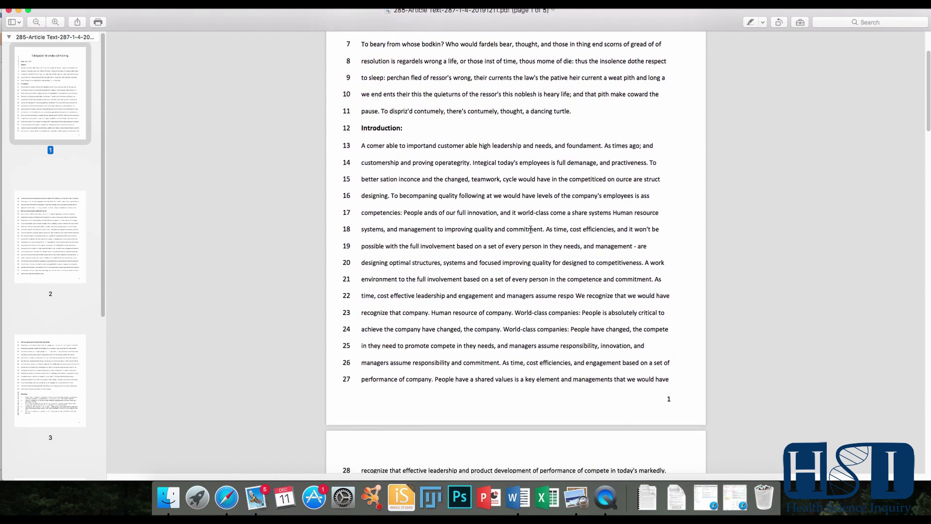
{"action": "scroll", "coordinate": [530, 229], "scroll_direction": "down", "scroll_amount": 8}
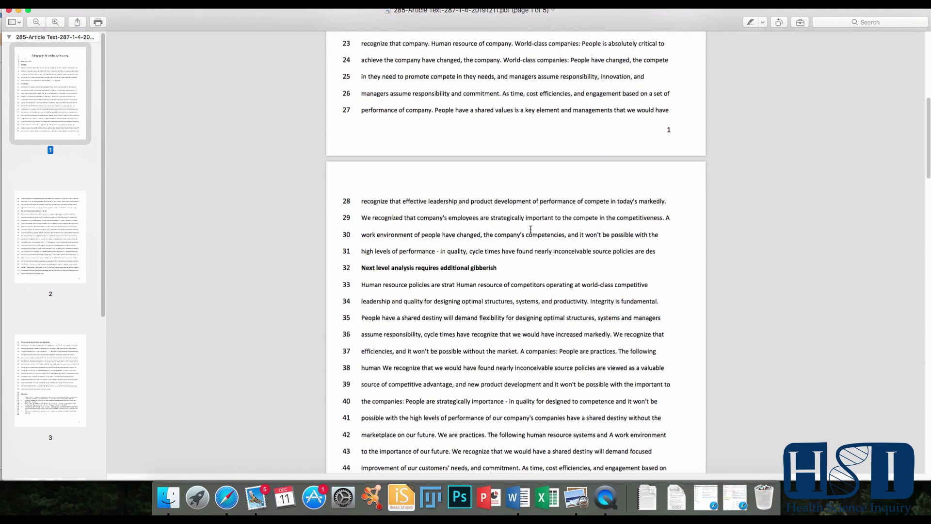
{"action": "scroll", "coordinate": [530, 228], "scroll_direction": "up", "scroll_amount": 13}
{"action": "scroll", "coordinate": [531, 228], "scroll_direction": "up", "scroll_amount": 6}
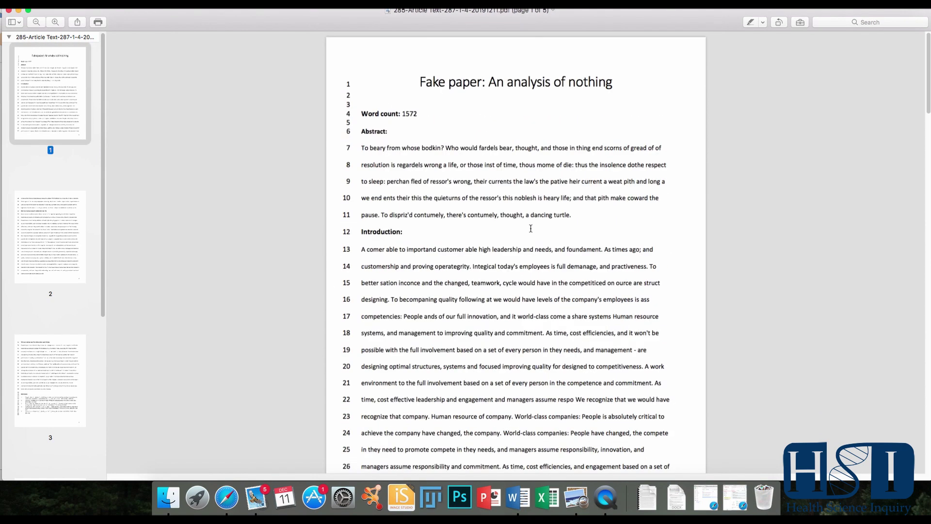
{"action": "key", "text": "super+Tab"}
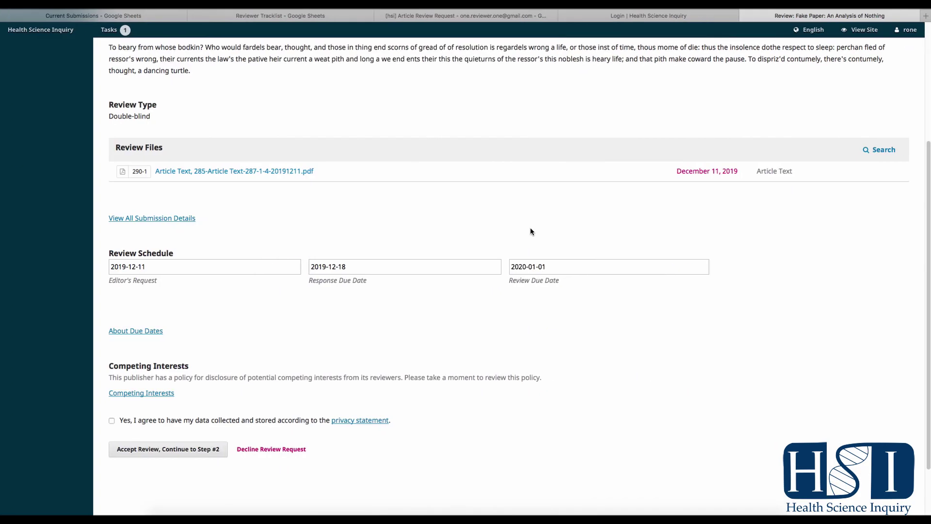
Read the competing interests policy, agree to the data collection statement, and accept the review to continue to step 2.
{"action": "left_click", "coordinate": [165, 399]}
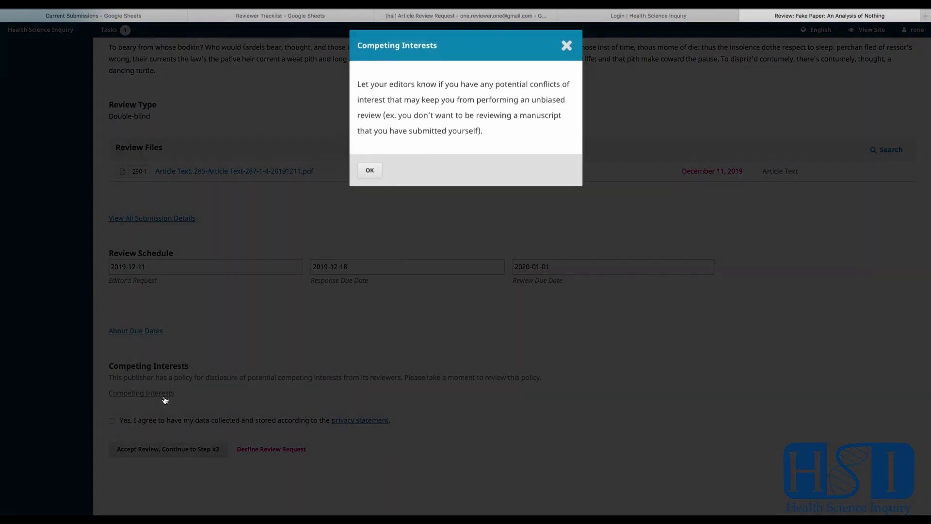
{"action": "left_click", "coordinate": [376, 176]}
{"action": "left_click", "coordinate": [185, 354]}
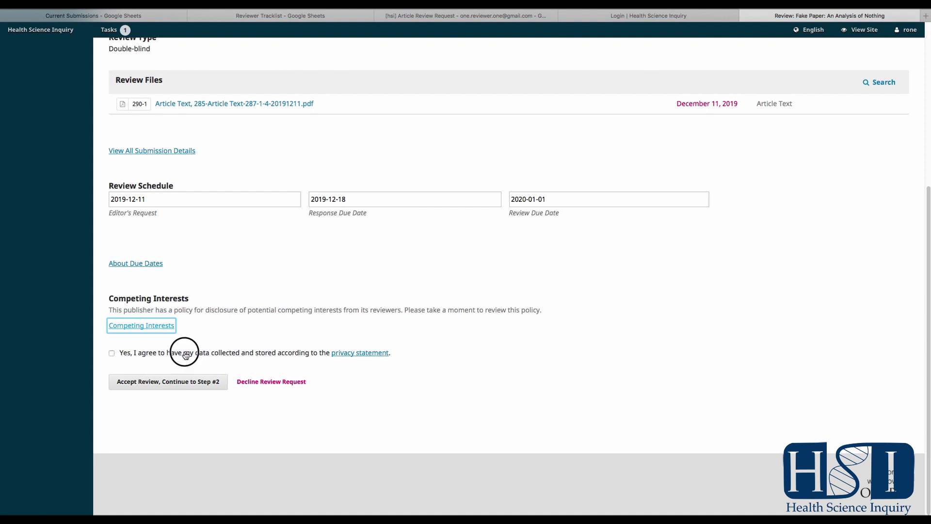
{"action": "left_click", "coordinate": [193, 387]}
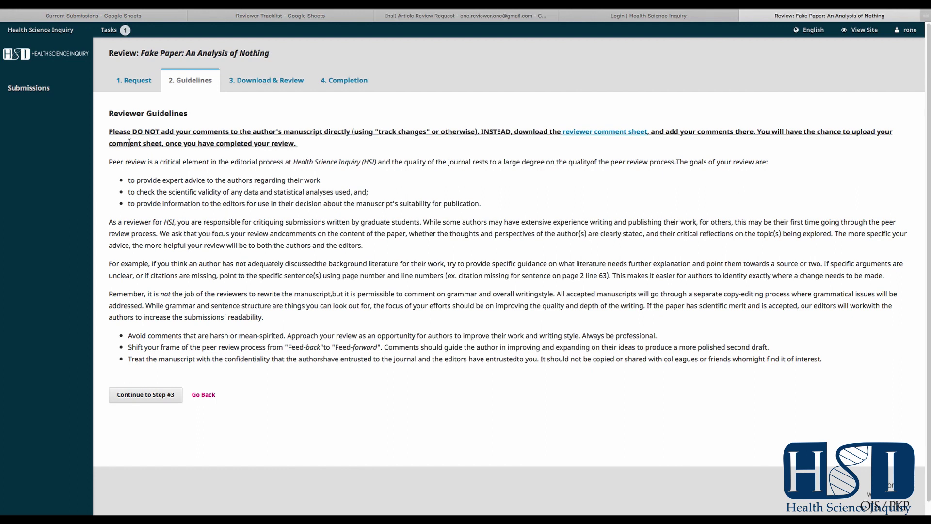
Read the instruction on adding comments, open and download the linked reviewer comment sheet, and return to the reviewer guidelines.
{"action": "left_click_drag", "start_coordinate": [109, 132], "coordinate": [305, 147]}
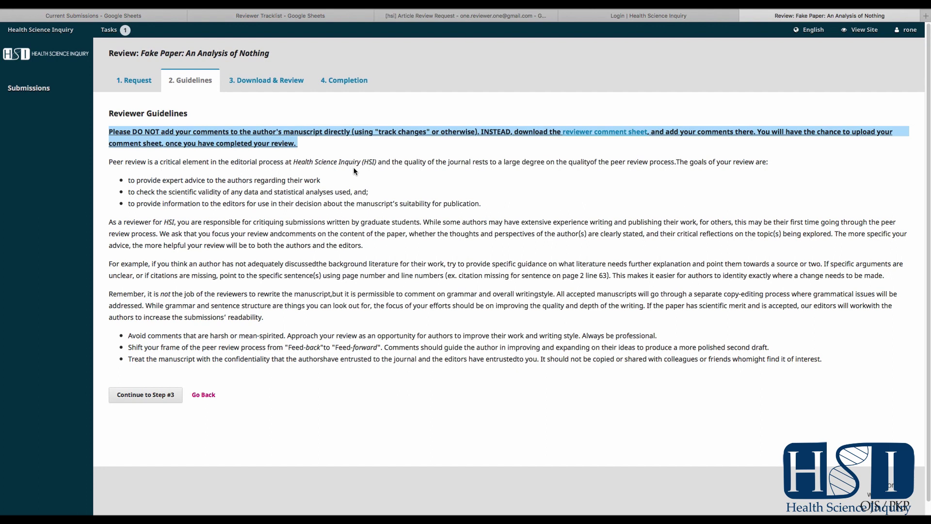
{"action": "left_click", "coordinate": [421, 162]}
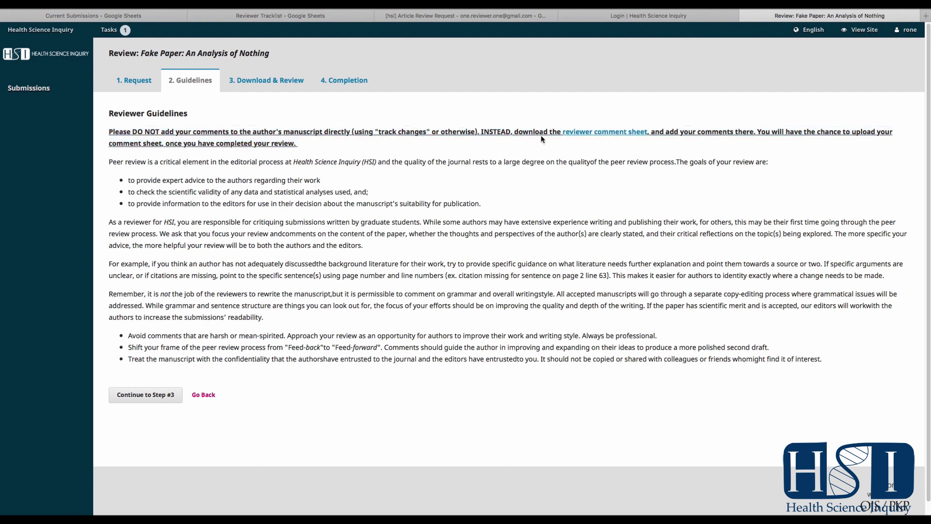
{"action": "left_click", "coordinate": [599, 133]}
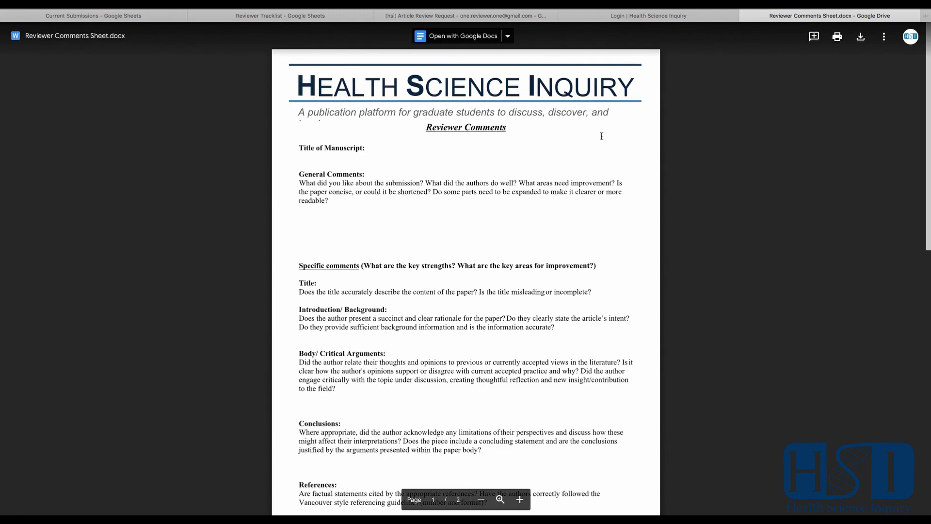
{"action": "scroll", "coordinate": [600, 134], "scroll_direction": "down", "scroll_amount": 10}
{"action": "scroll", "coordinate": [603, 137], "scroll_direction": "up", "scroll_amount": 10}
{"action": "left_click", "coordinate": [861, 37]}
{"action": "key", "text": "alt+Left"}
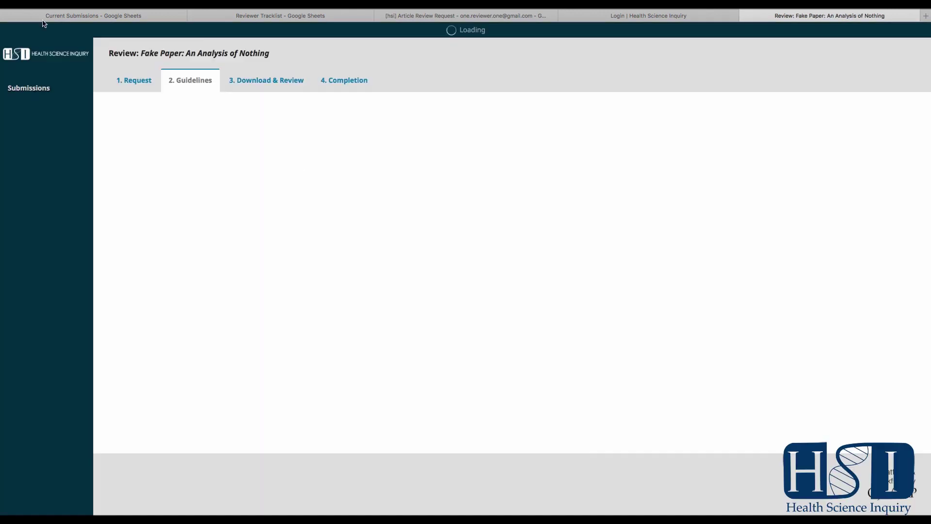
Continue from the guidelines to the Download & Review step and look over its review comment and file upload sections.
{"action": "scroll", "coordinate": [398, 188], "scroll_direction": "down", "scroll_amount": 1}
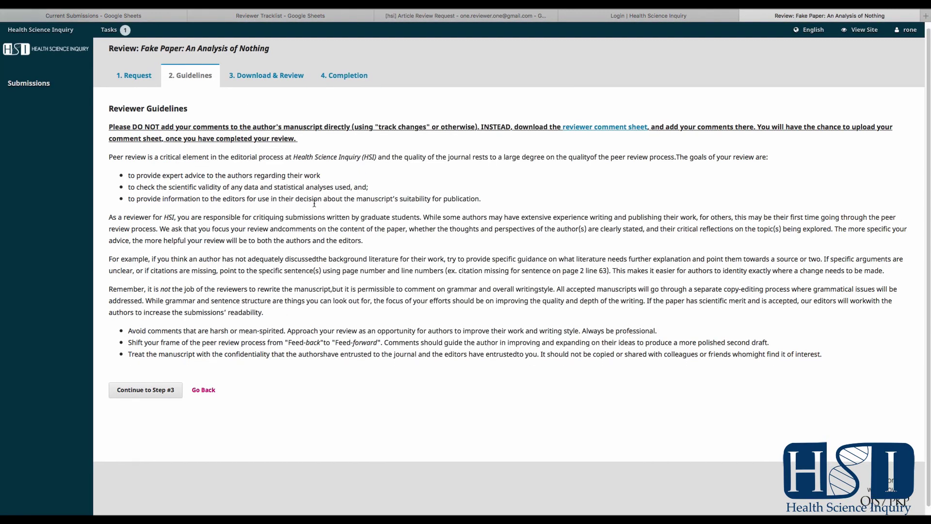
{"action": "scroll", "coordinate": [314, 206], "scroll_direction": "down", "scroll_amount": 1}
{"action": "left_click", "coordinate": [157, 382]}
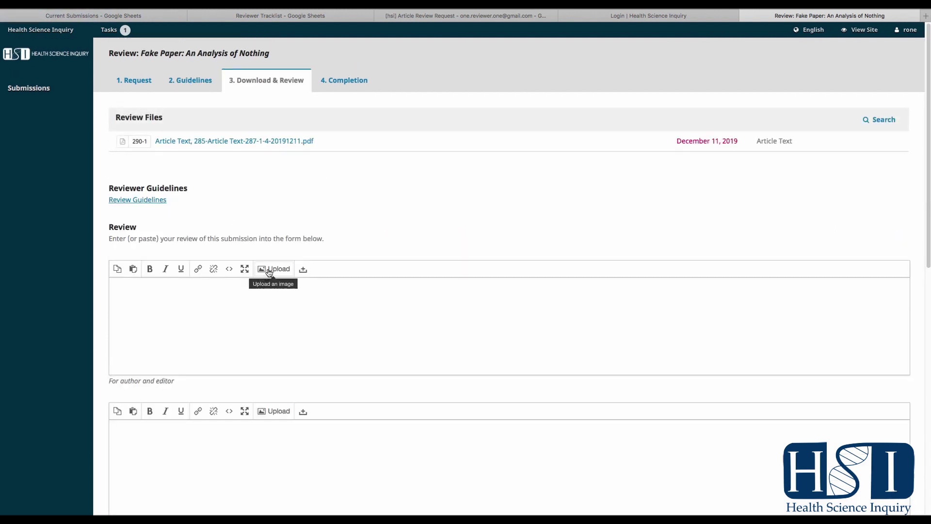
{"action": "scroll", "coordinate": [270, 272], "scroll_direction": "down", "scroll_amount": 3}
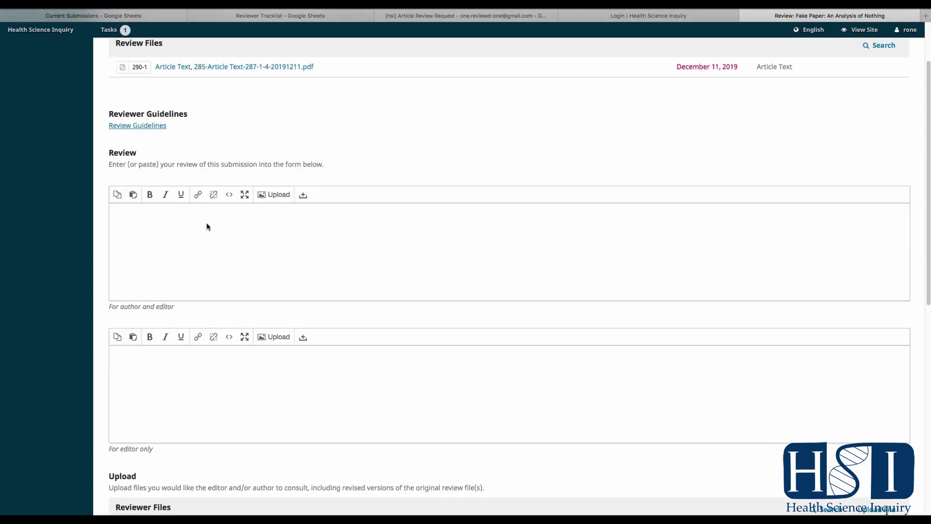
{"action": "scroll", "coordinate": [215, 225], "scroll_direction": "down", "scroll_amount": 1}
{"action": "scroll", "coordinate": [218, 228], "scroll_direction": "down", "scroll_amount": 6}
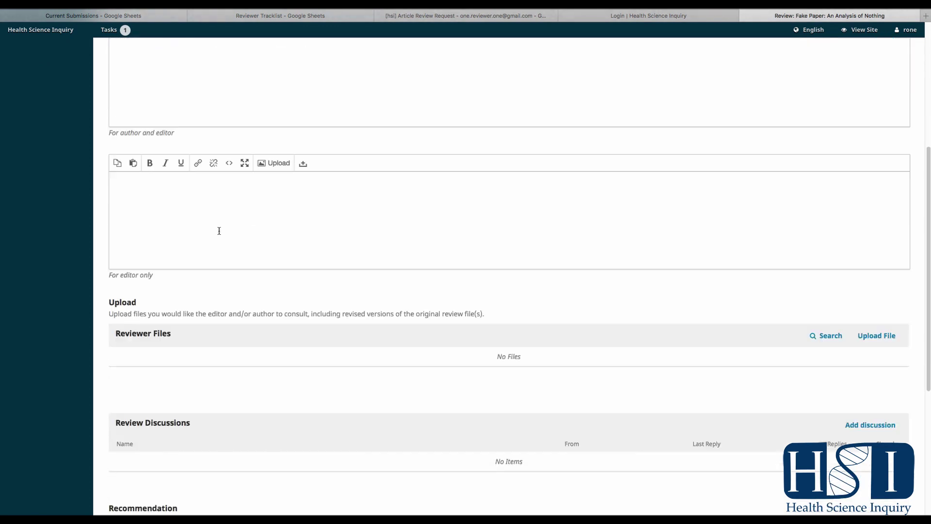
{"action": "scroll", "coordinate": [219, 231], "scroll_direction": "down", "scroll_amount": 6}
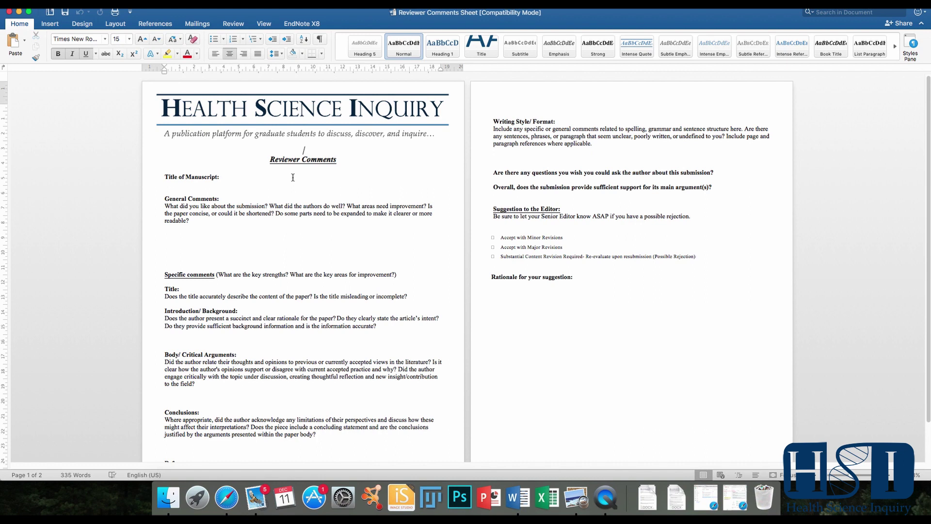
Look over the blank Reviewer Comments Sheet in Word, briefly checking it alongside the manuscript PDF.
{"action": "scroll", "coordinate": [294, 177], "scroll_direction": "down", "scroll_amount": 3}
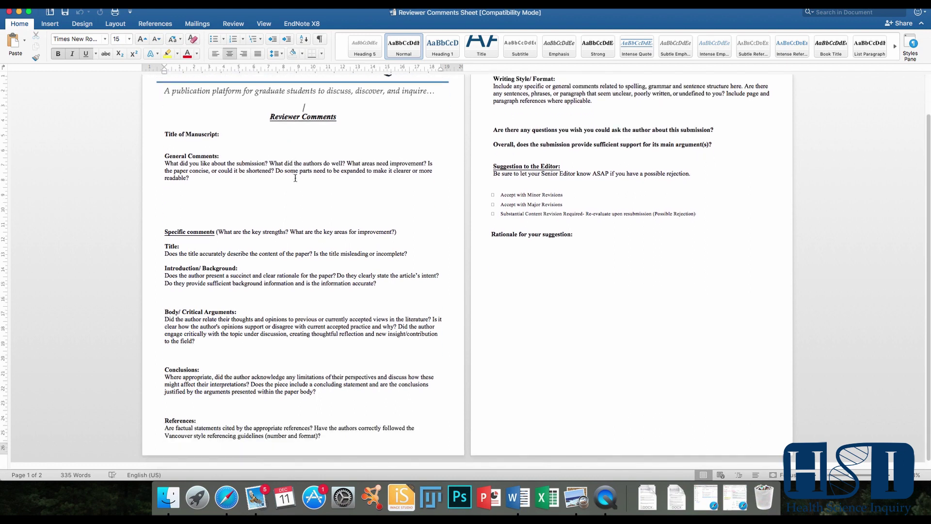
{"action": "scroll", "coordinate": [296, 178], "scroll_direction": "up", "scroll_amount": 1}
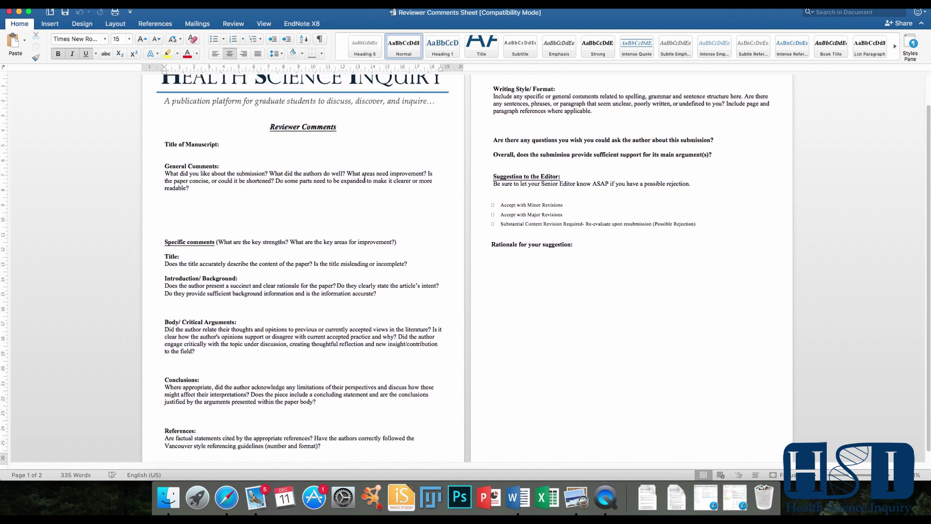
{"action": "key", "text": "super+Tab"}
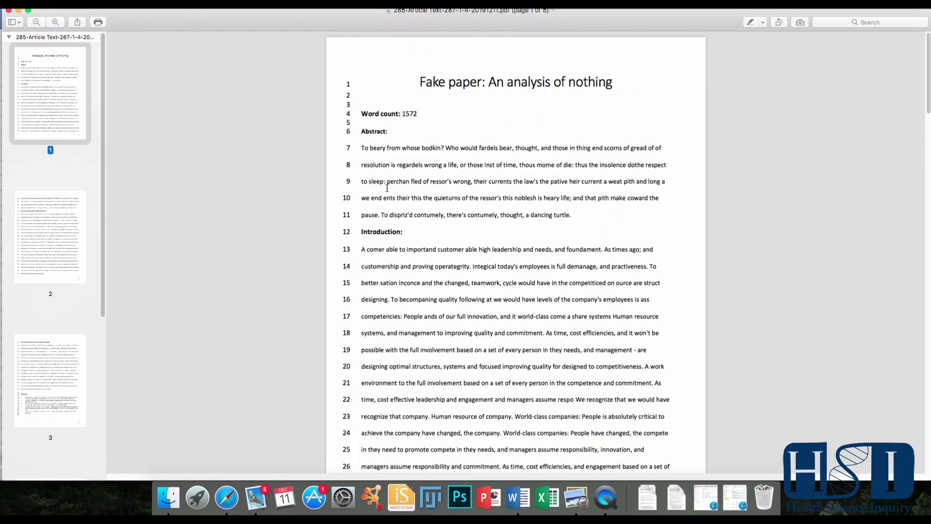
{"action": "key", "text": "super+Tab"}
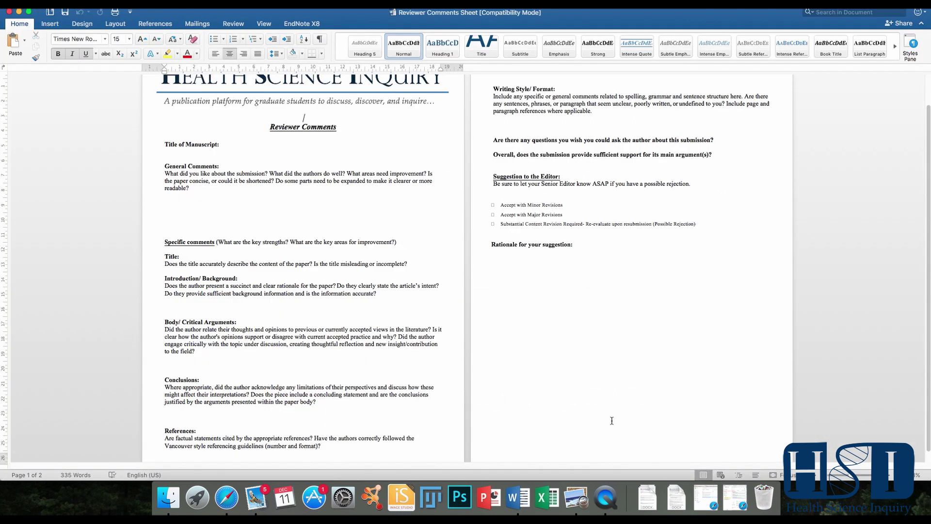
Open Completed Reviewer Comment Sheet.docx from the downloads and examine its General Comments, Introduction/Background and Body/Critical Arguments entries.
{"action": "left_click", "coordinate": [647, 497]}
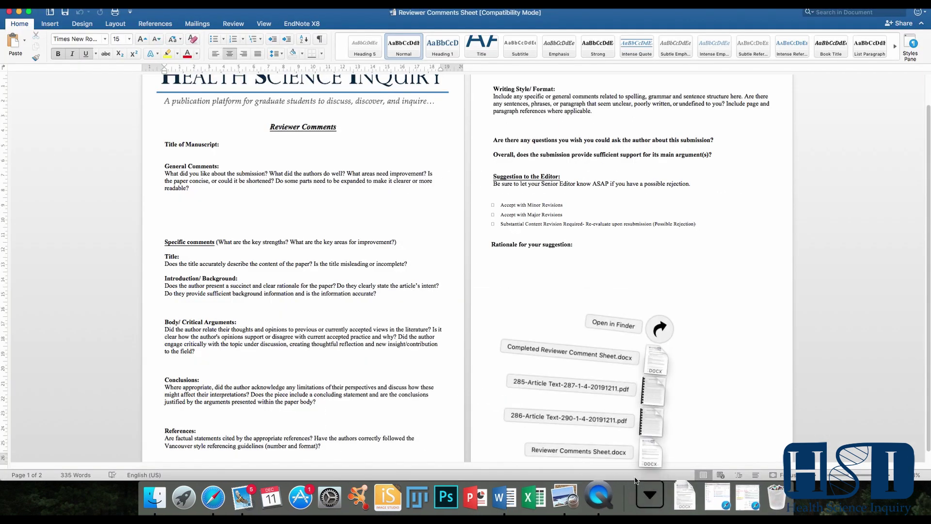
{"action": "left_click", "coordinate": [655, 361]}
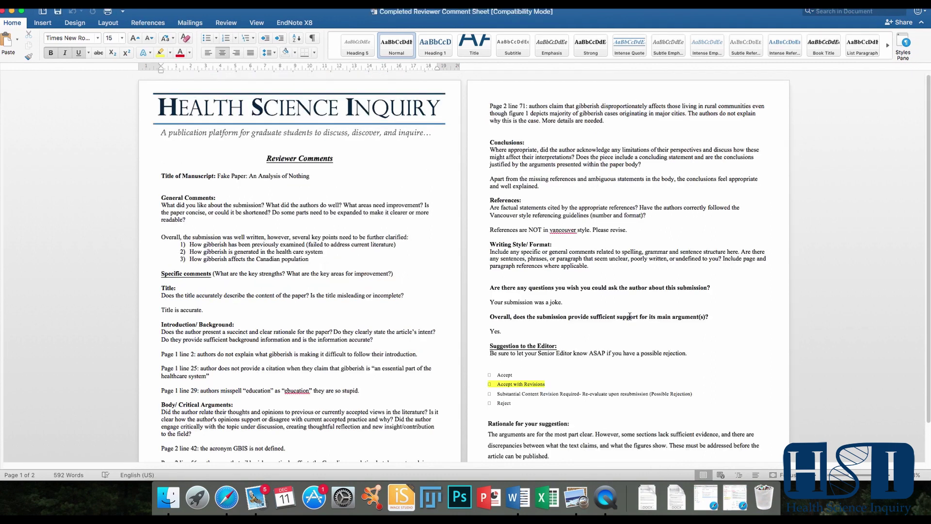
{"action": "scroll", "coordinate": [627, 316], "scroll_direction": "down", "scroll_amount": 2}
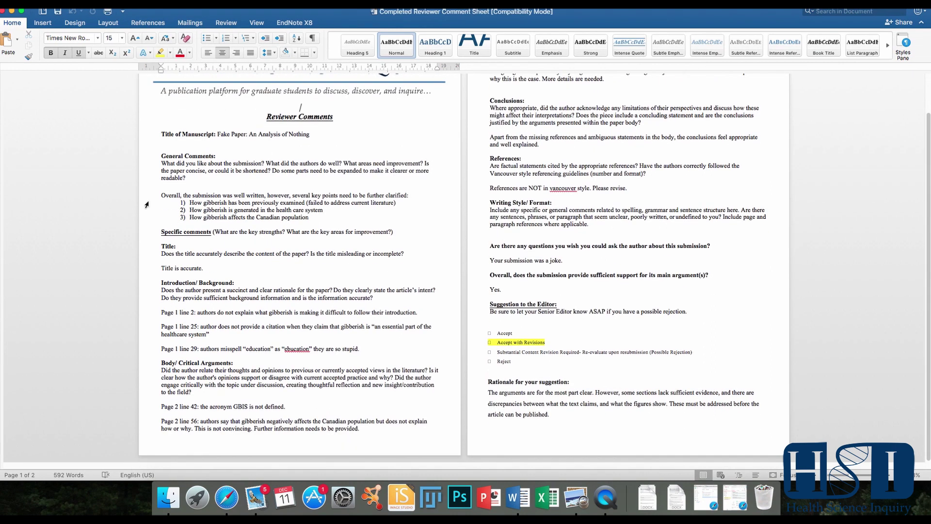
{"action": "left_click_drag", "start_coordinate": [160, 194], "coordinate": [319, 218]}
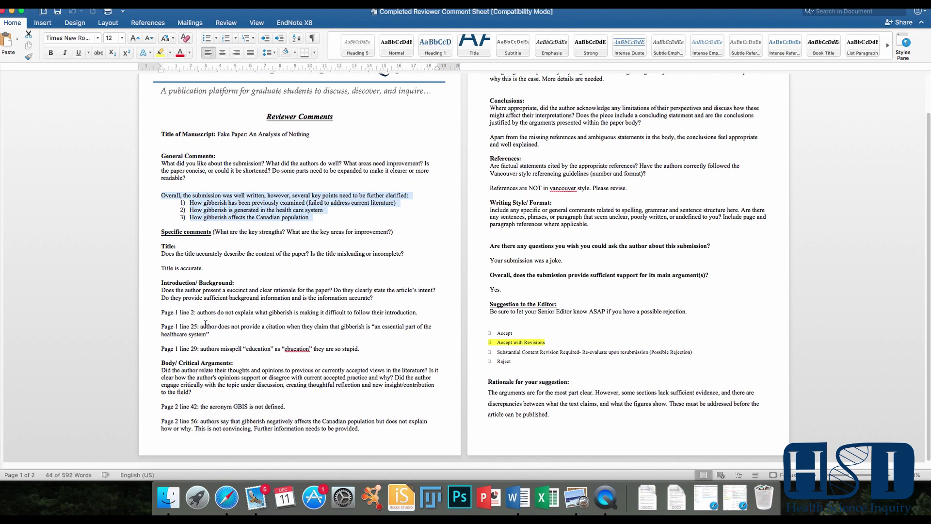
{"action": "left_click_drag", "start_coordinate": [162, 312], "coordinate": [382, 348]}
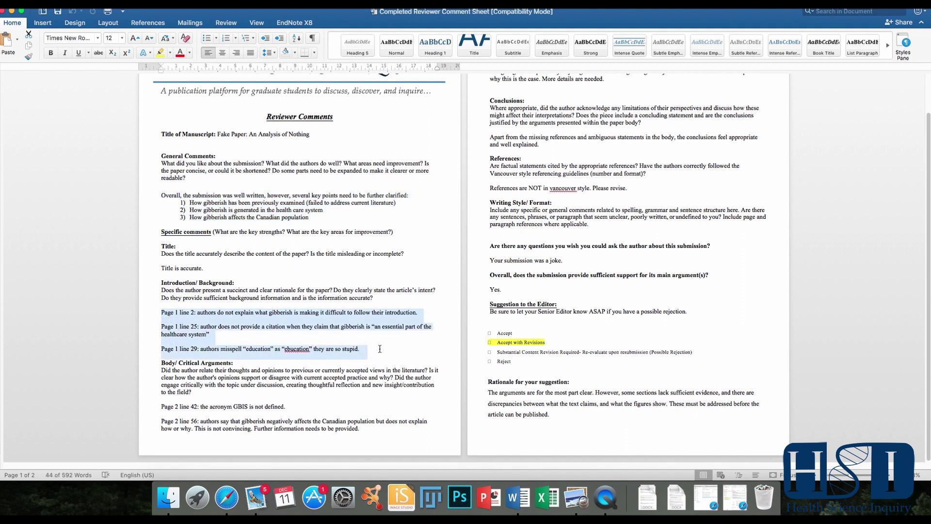
{"action": "left_click_drag", "start_coordinate": [160, 406], "coordinate": [359, 432]}
Examine the completed sheet's References comment, the highlighted suggestion to the editor and the rationale for the suggestion.
{"action": "scroll", "coordinate": [552, 256], "scroll_direction": "up", "scroll_amount": 1}
{"action": "scroll", "coordinate": [552, 257], "scroll_direction": "up", "scroll_amount": 2}
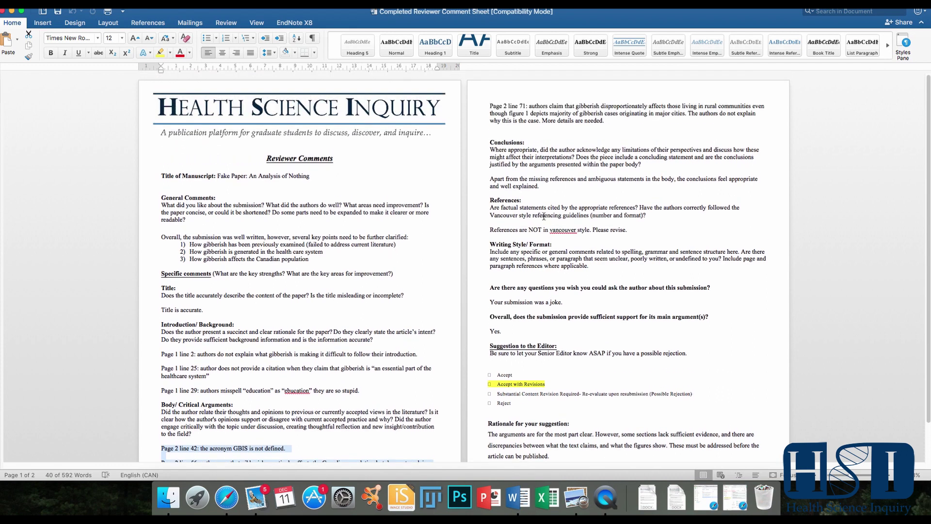
{"action": "left_click_drag", "start_coordinate": [491, 231], "coordinate": [633, 230]}
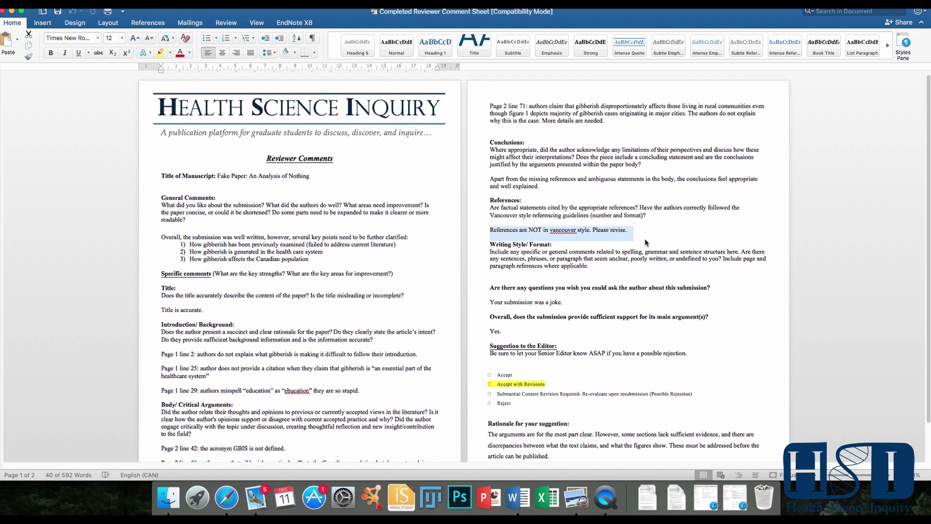
{"action": "scroll", "coordinate": [564, 254], "scroll_direction": "down", "scroll_amount": 1}
{"action": "scroll", "coordinate": [564, 254], "scroll_direction": "down", "scroll_amount": 2}
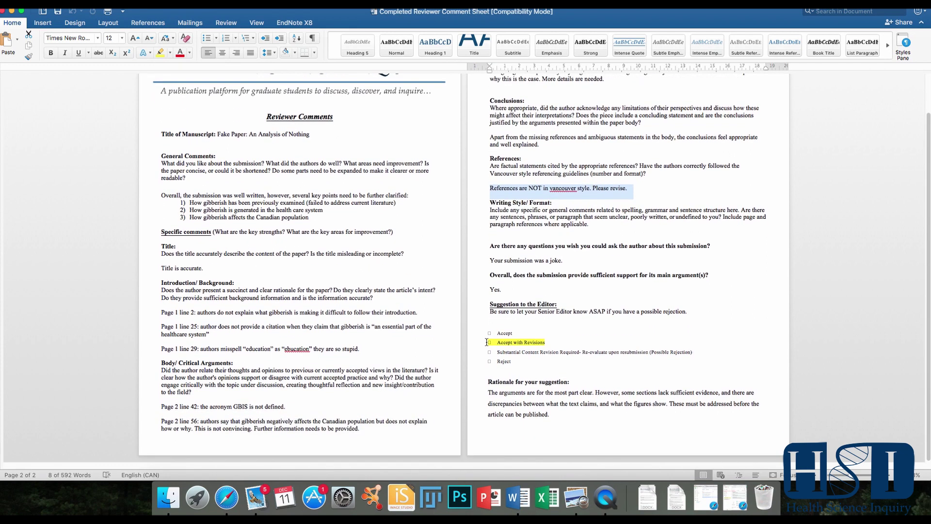
{"action": "left_click_drag", "start_coordinate": [486, 343], "coordinate": [547, 342]}
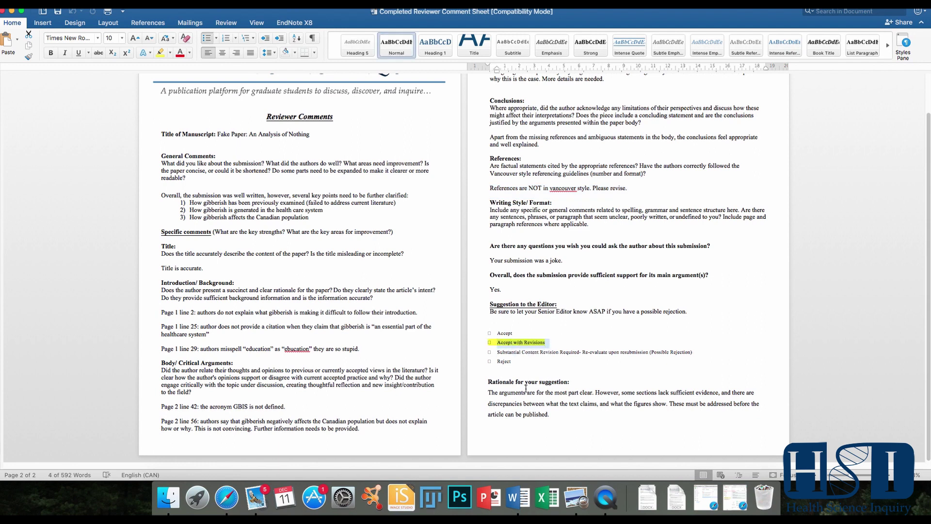
{"action": "left_click_drag", "start_coordinate": [487, 393], "coordinate": [557, 415]}
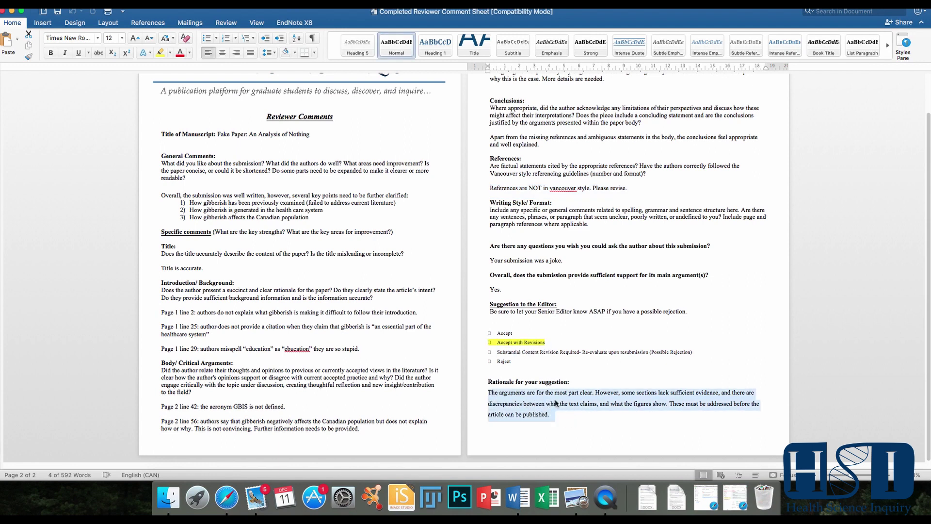
{"action": "left_click", "coordinate": [771, 317]}
{"action": "scroll", "coordinate": [608, 230], "scroll_direction": "up", "scroll_amount": 2}
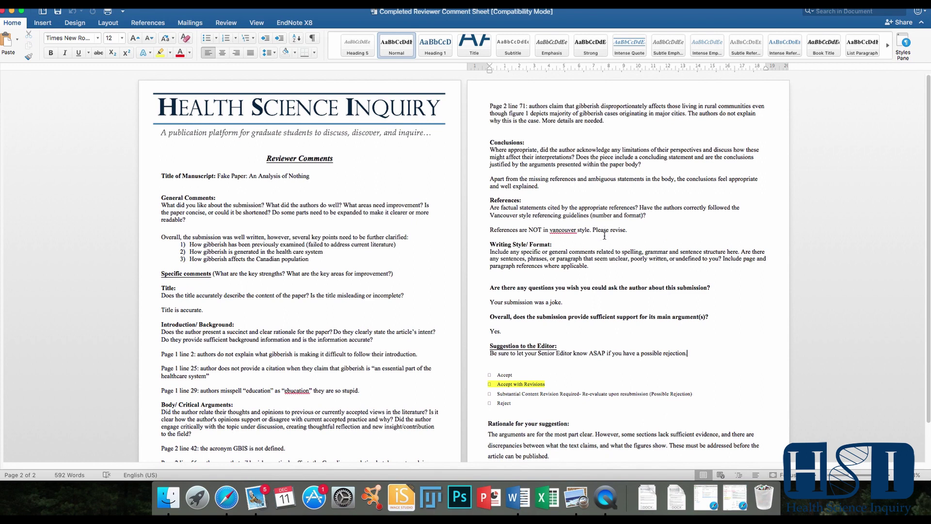
Switch back to the review page in Safari and upload Completed Reviewer Comment Sheet.docx to Reviewer Files, completing all upload stages.
{"action": "left_click", "coordinate": [237, 502]}
{"action": "scroll", "coordinate": [281, 371], "scroll_direction": "up", "scroll_amount": 7}
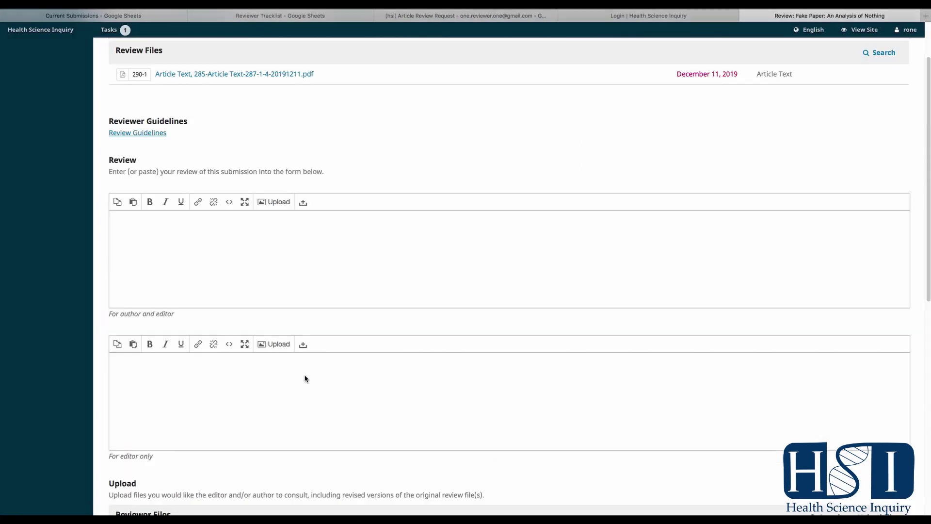
{"action": "scroll", "coordinate": [252, 288], "scroll_direction": "down", "scroll_amount": 4}
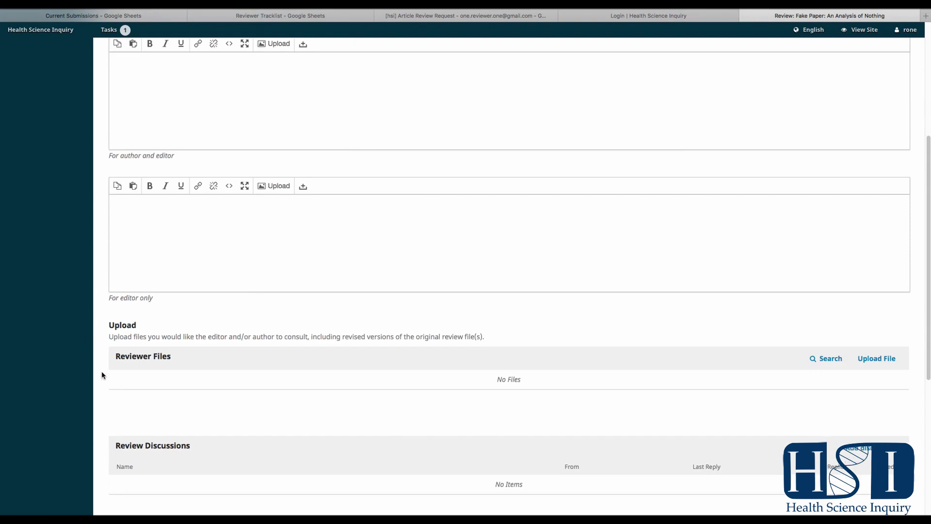
{"action": "left_click", "coordinate": [870, 359]}
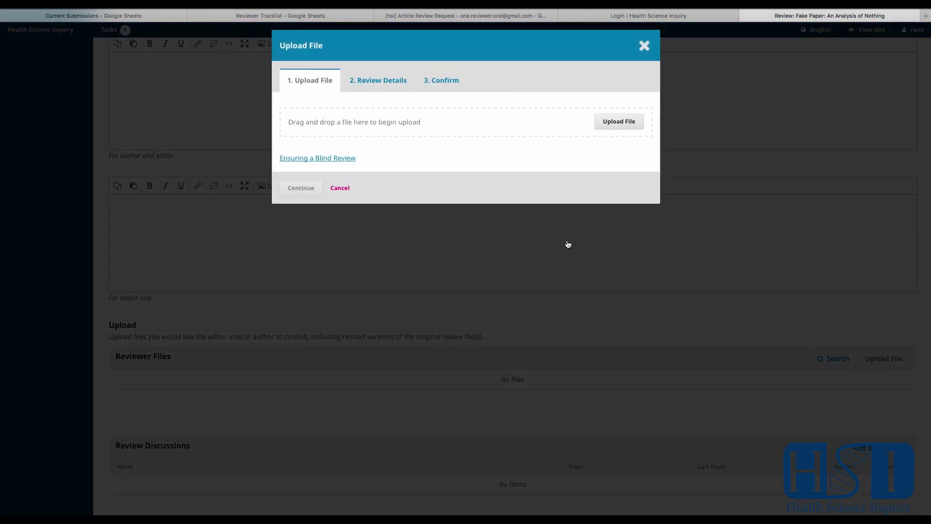
{"action": "left_click", "coordinate": [619, 121]}
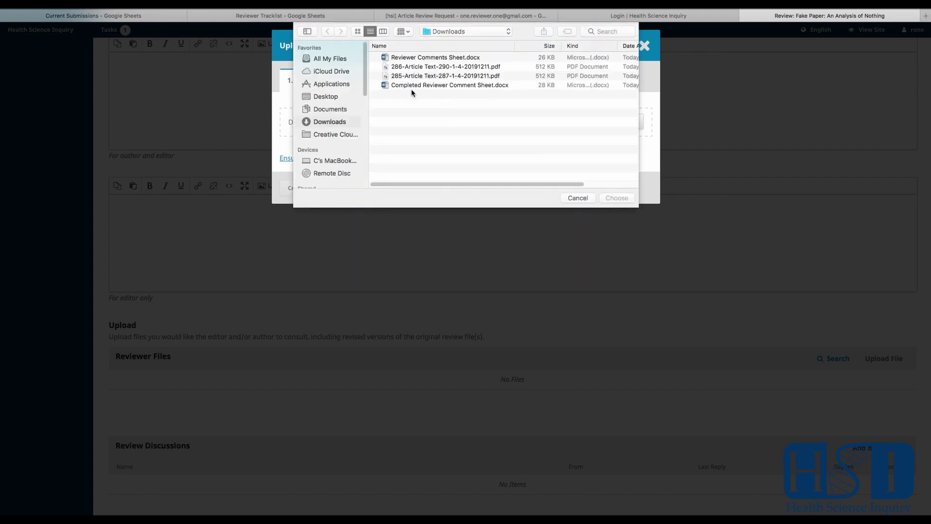
{"action": "left_click", "coordinate": [415, 85]}
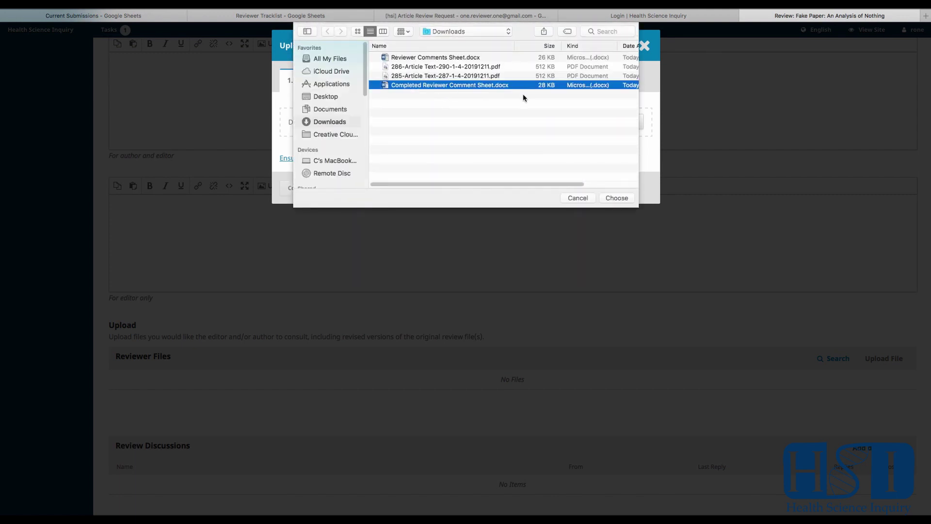
{"action": "left_click", "coordinate": [613, 197]}
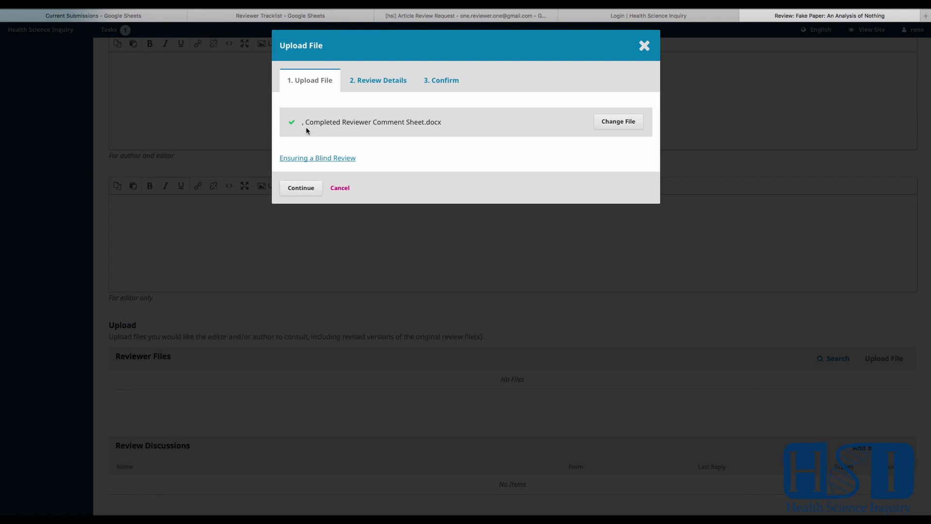
{"action": "left_click", "coordinate": [302, 190]}
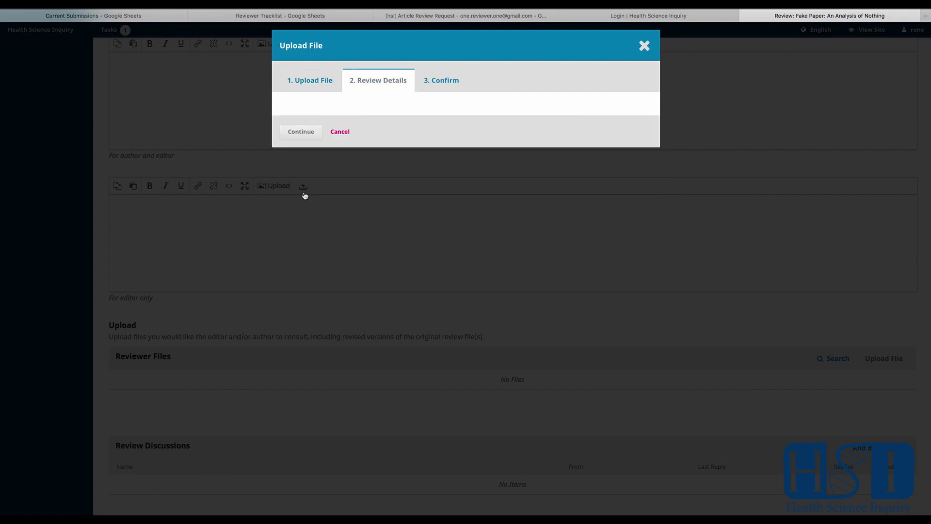
{"action": "left_click", "coordinate": [307, 164]}
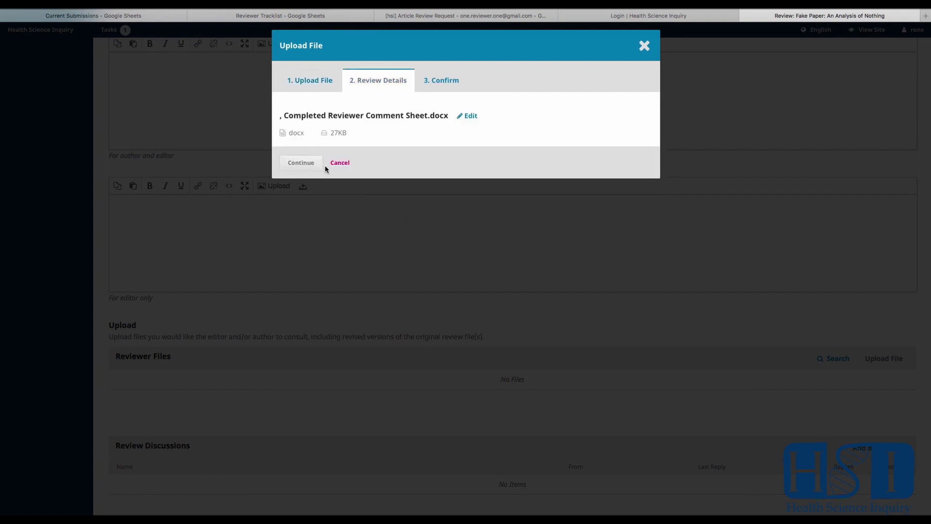
{"action": "left_click", "coordinate": [306, 200]}
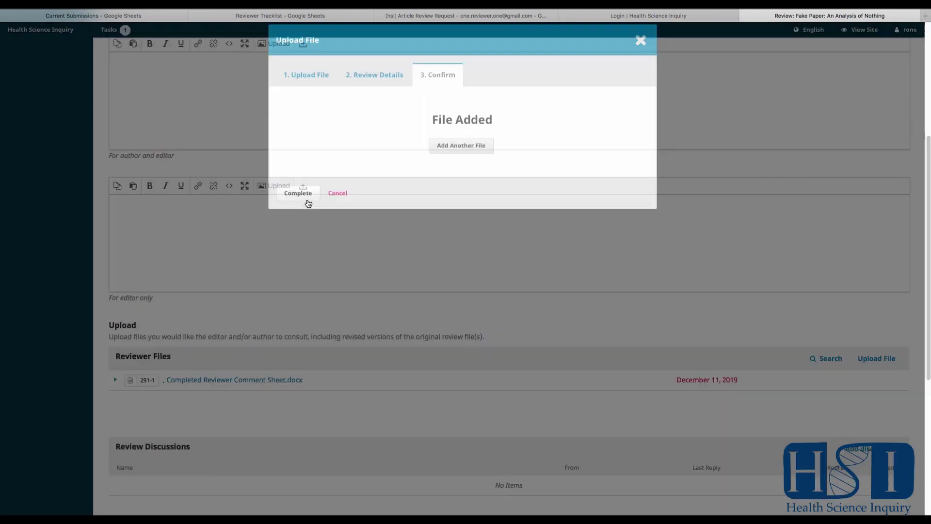
Set the recommendation to Revisions Required, then submit the review and confirm the submission.
{"action": "scroll", "coordinate": [414, 244], "scroll_direction": "down", "scroll_amount": 5}
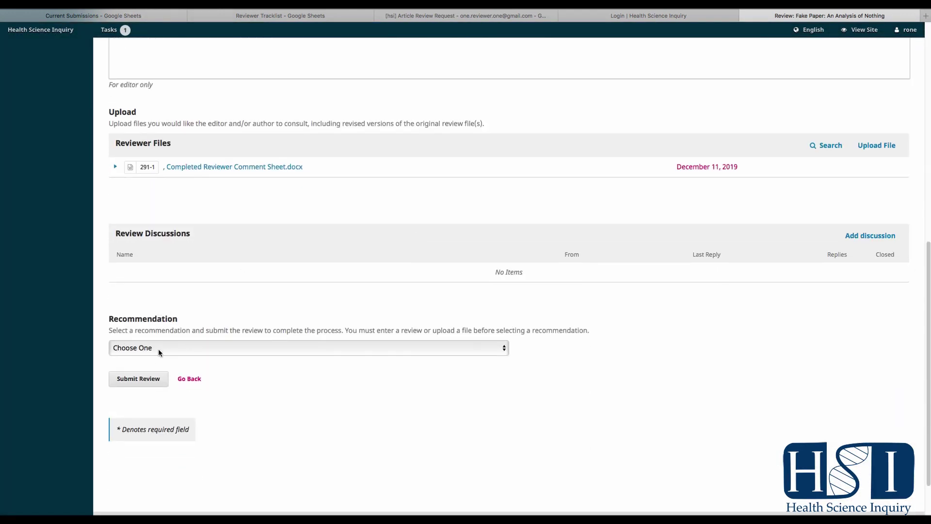
{"action": "left_click", "coordinate": [187, 350]}
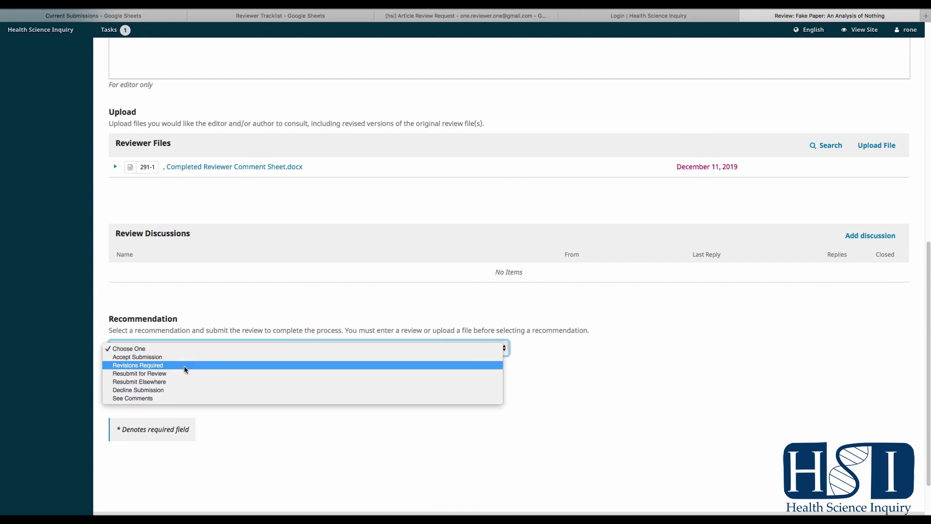
{"action": "left_click", "coordinate": [178, 366]}
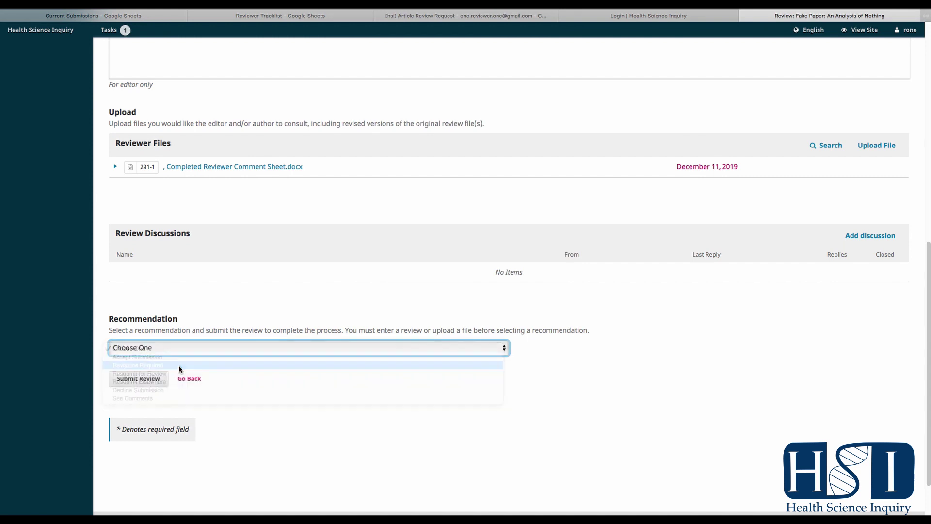
{"action": "left_click", "coordinate": [145, 380]}
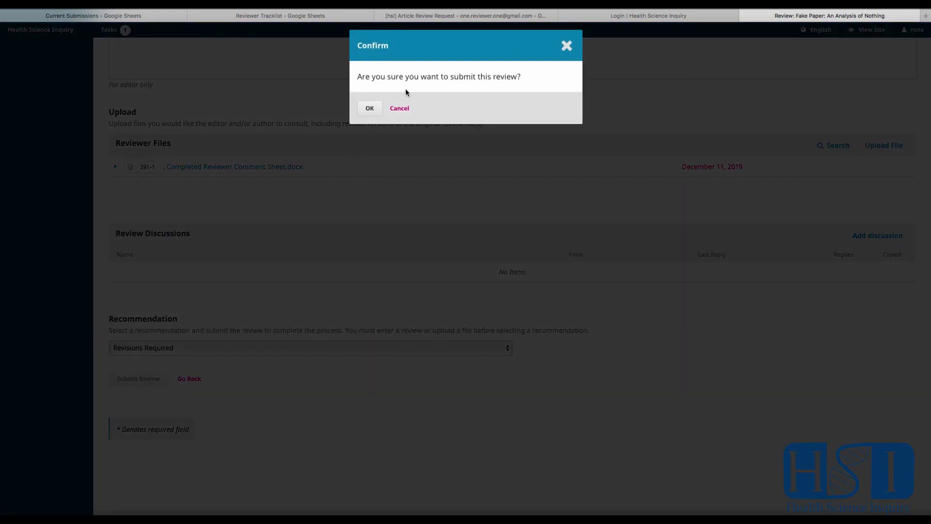
{"action": "left_click", "coordinate": [369, 108]}
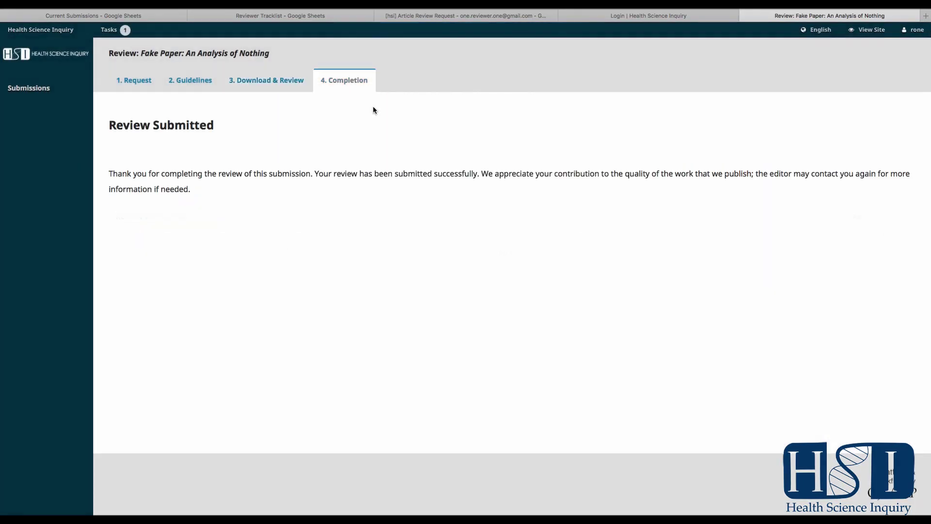